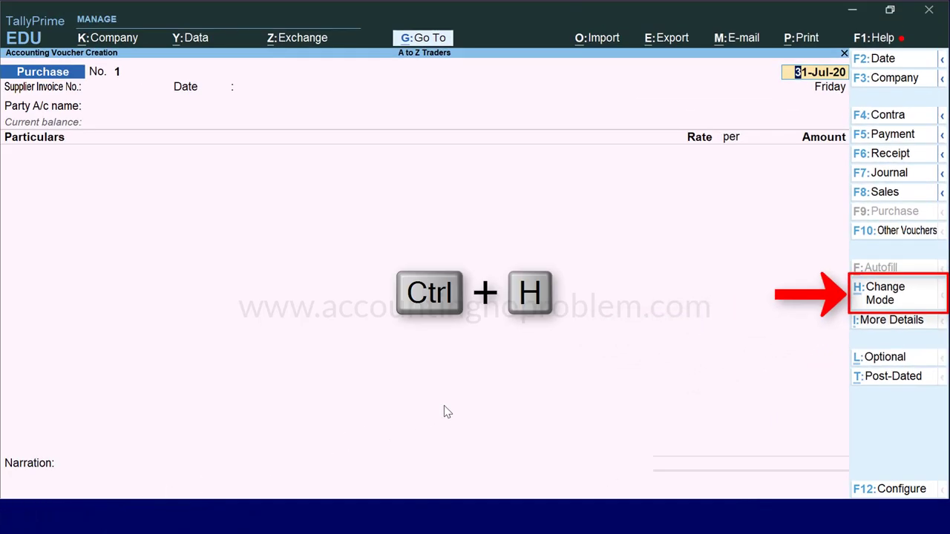
# Change the purchase voucher's mode to As Voucher.
pyautogui.click(861, 304)
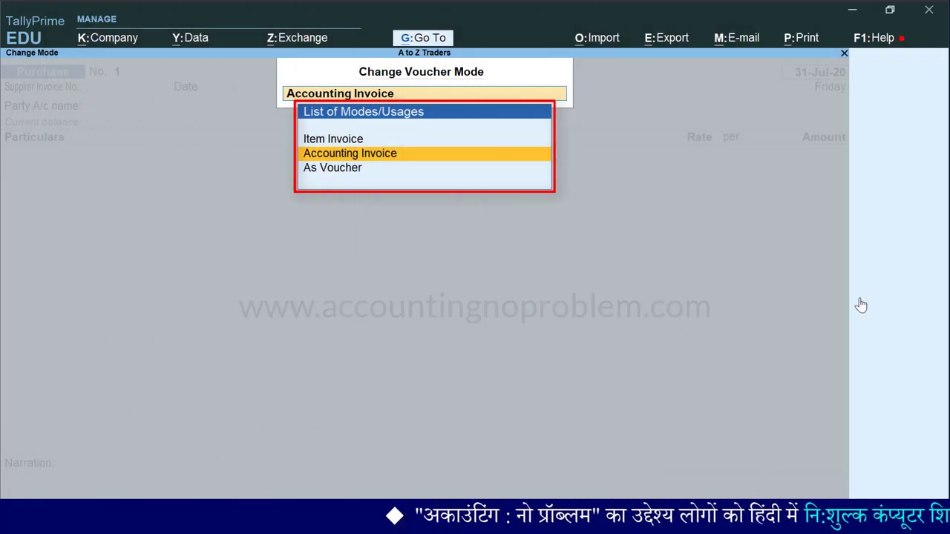
pyautogui.press('Down')
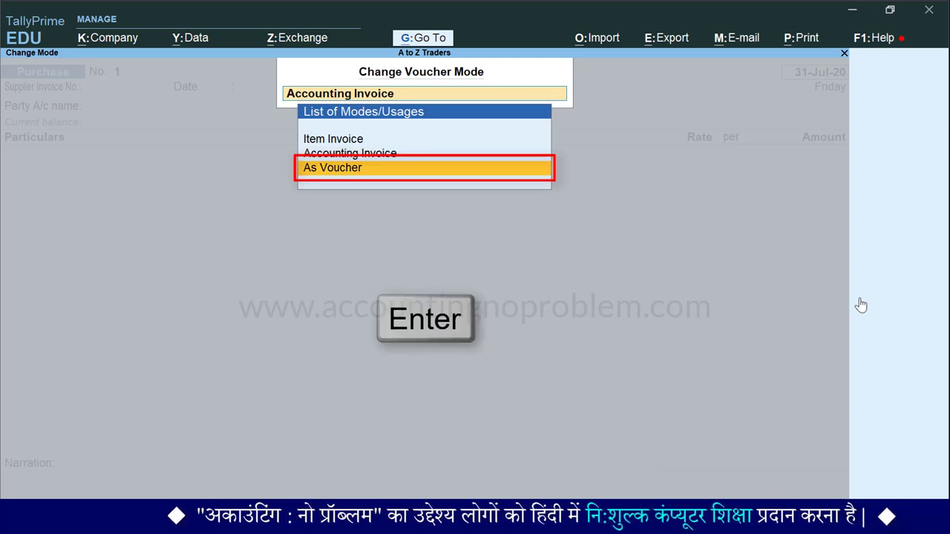
pyautogui.press('Return')
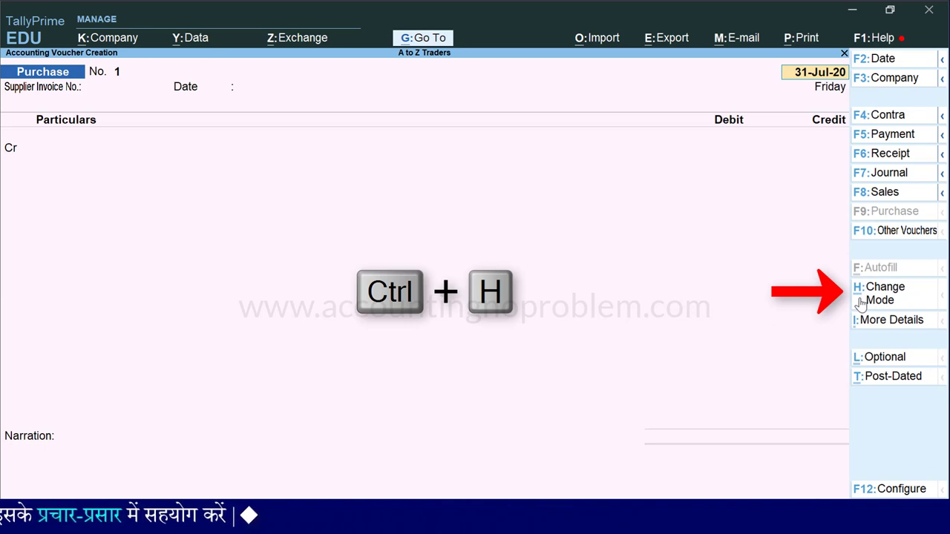
# Switch the purchase voucher's mode to Accounting Invoice.
pyautogui.hotkey('ctrl', 'h')
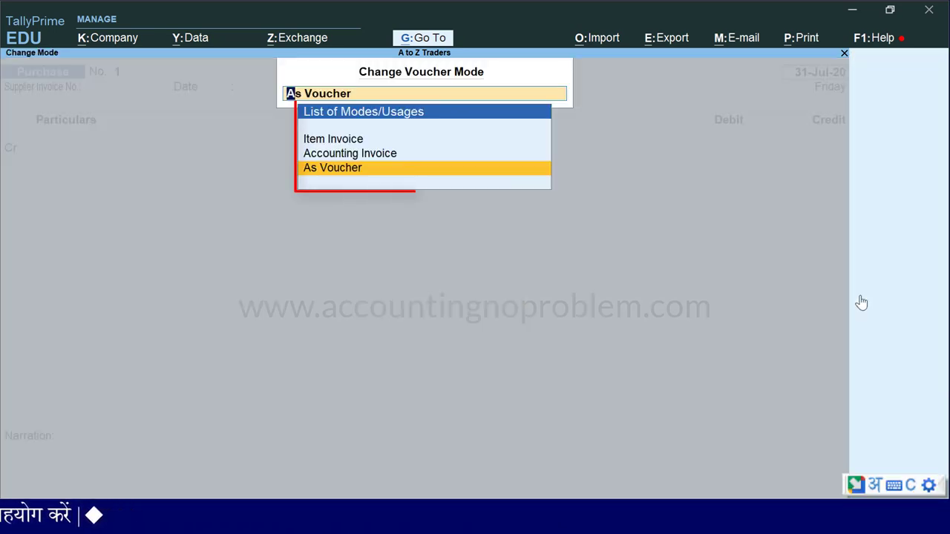
pyautogui.press('Up')
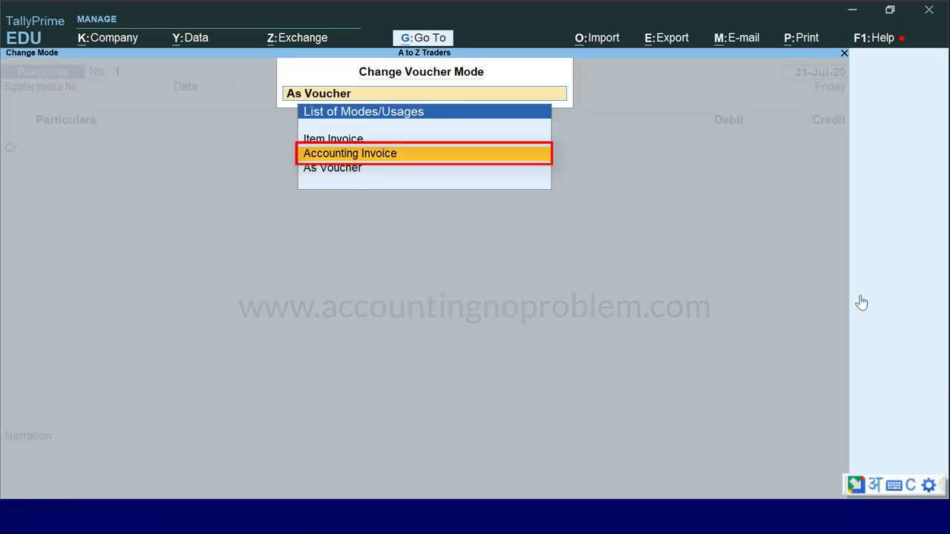
pyautogui.press('Return')
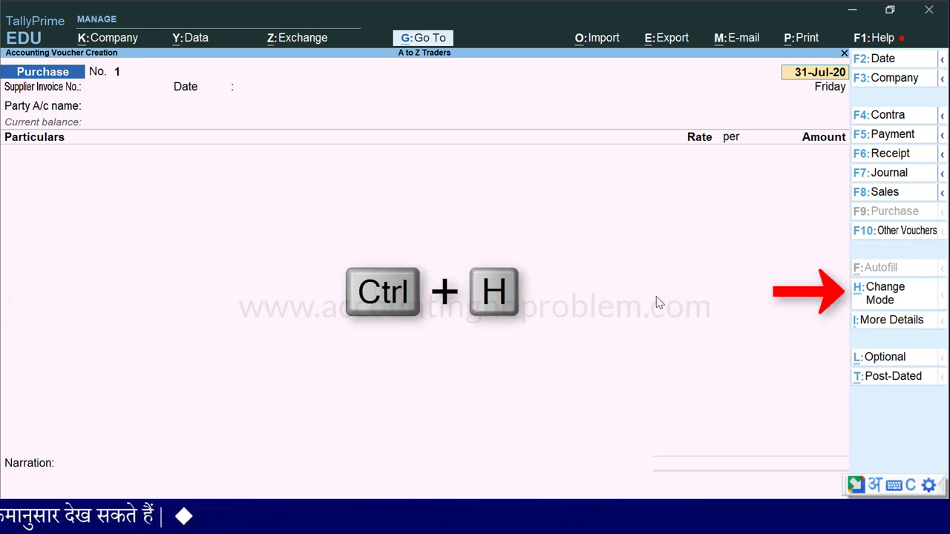
# Set the purchase voucher's mode to Item Invoice.
pyautogui.hotkey('ctrl', 'h')
pyautogui.press('Up')
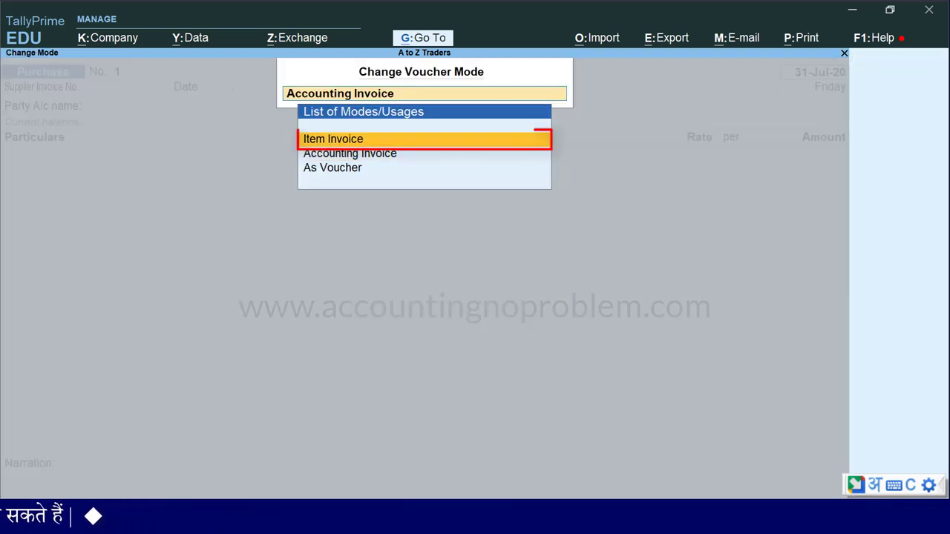
pyautogui.press('Return')
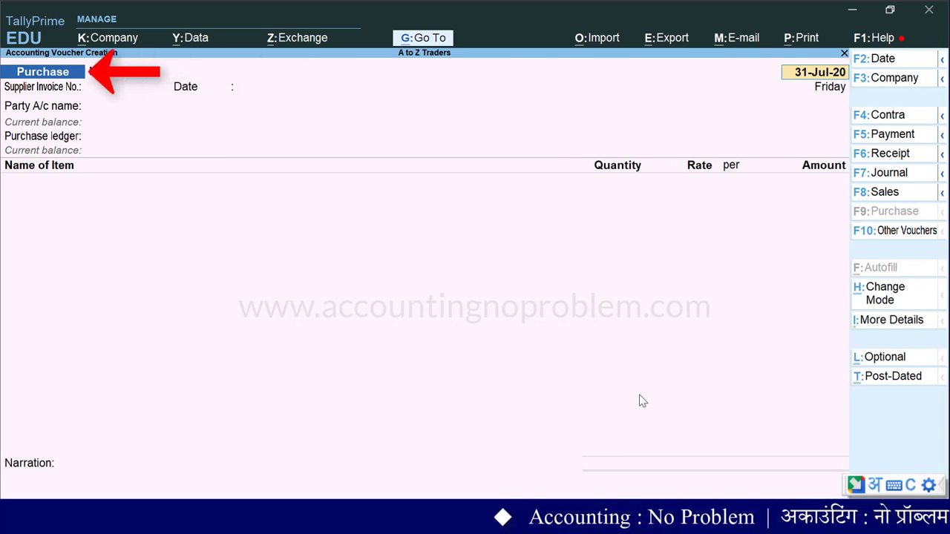
# Date the purchase voucher 1-Jul-20 and enter supplier invoice number 111 with the invoice date 1-Jul-20.
pyautogui.press('F2')
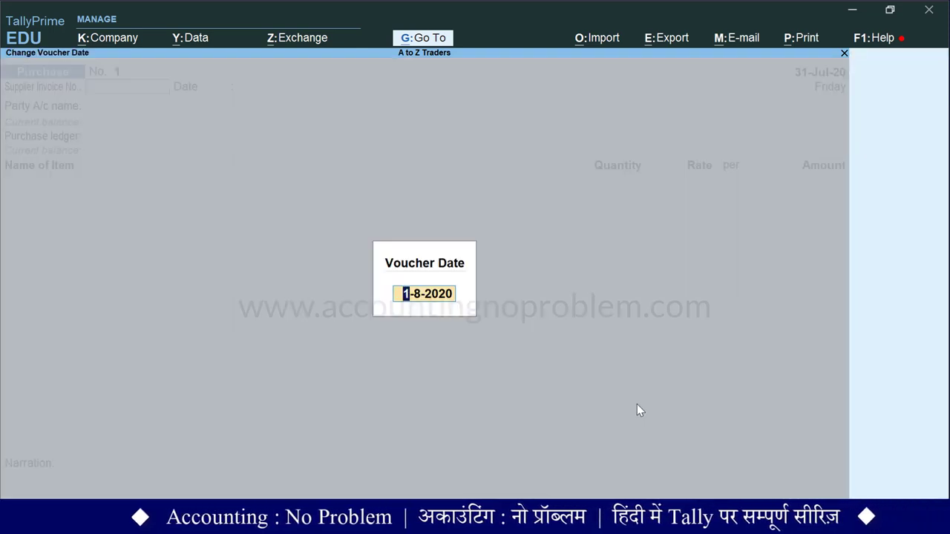
pyautogui.write('1.7')
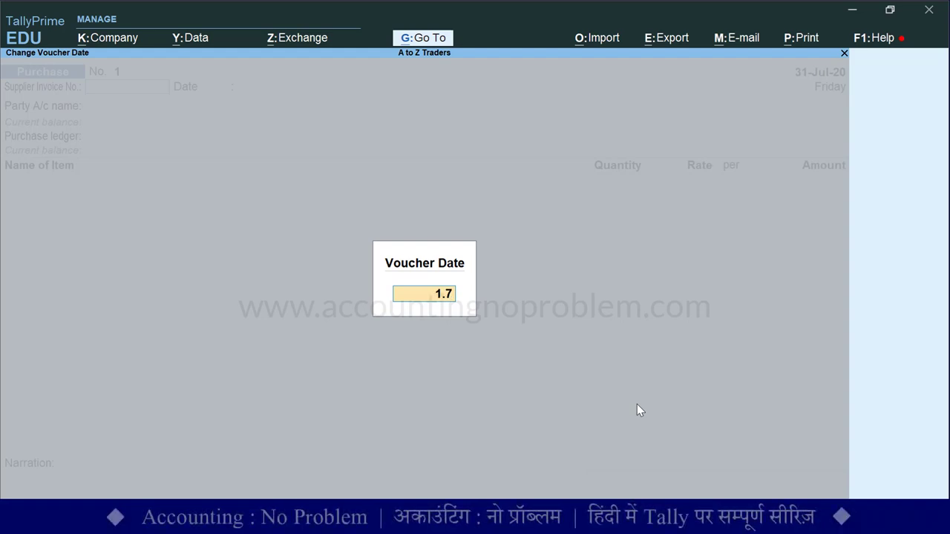
pyautogui.press('Return')
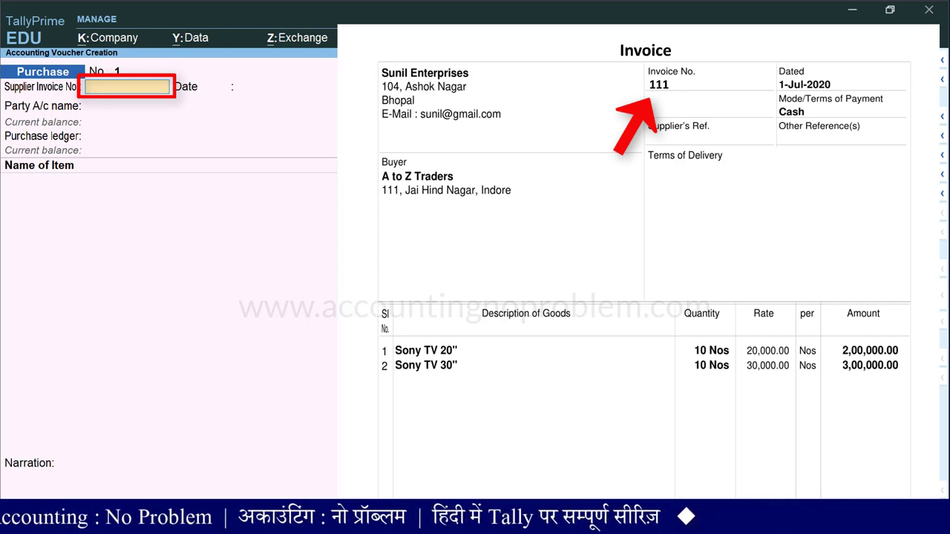
pyautogui.write('111')
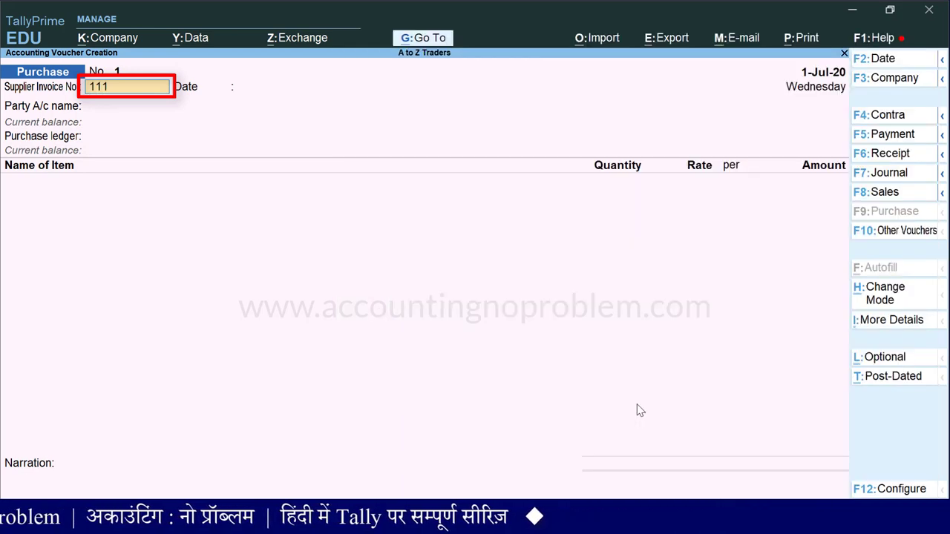
pyautogui.press('Return')
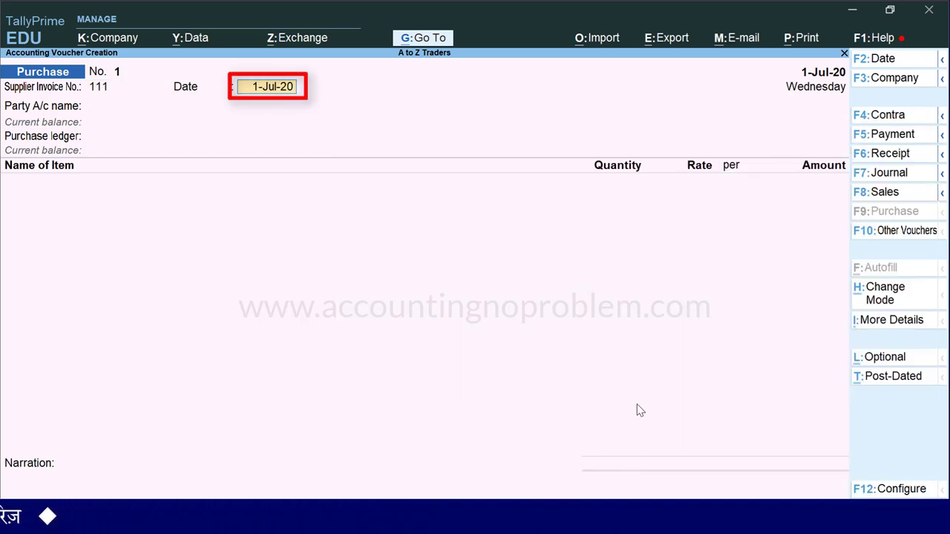
pyautogui.press('Return')
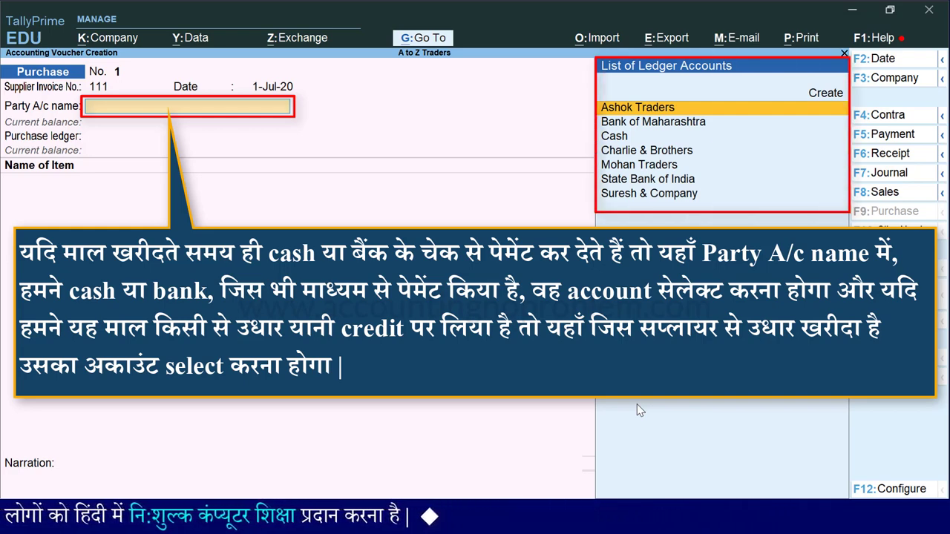
# Choose Cash as the party account and leave all receipt details blank.
pyautogui.press('Down')
pyautogui.press('Down')
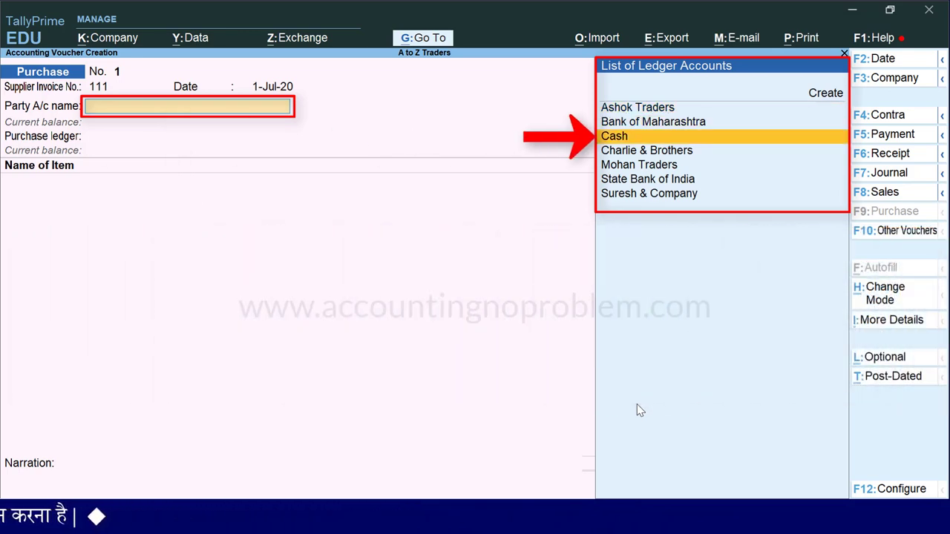
pyautogui.press('Return')
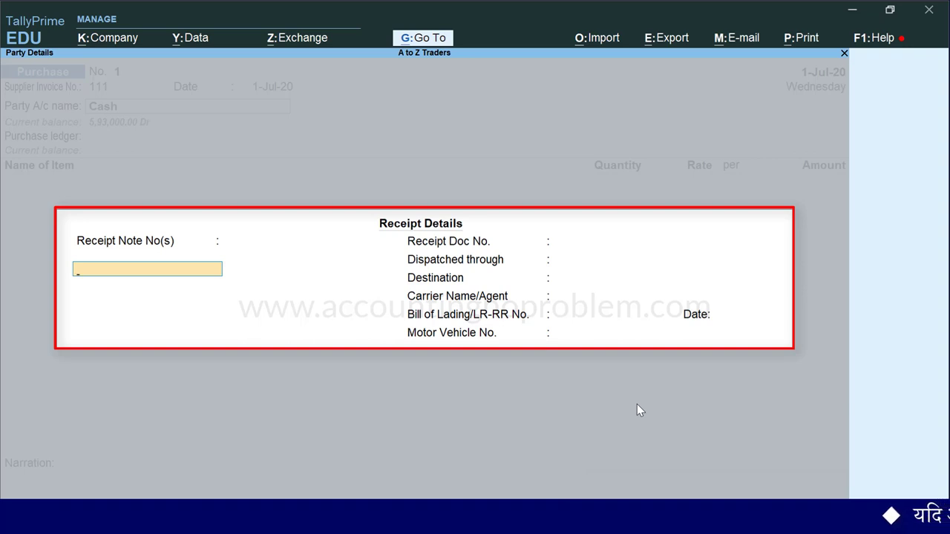
pyautogui.press('Return')
pyautogui.press('Return')
pyautogui.press('Return')
pyautogui.press('Return')
pyautogui.press('Return')
pyautogui.press('Return')
pyautogui.press('Return')
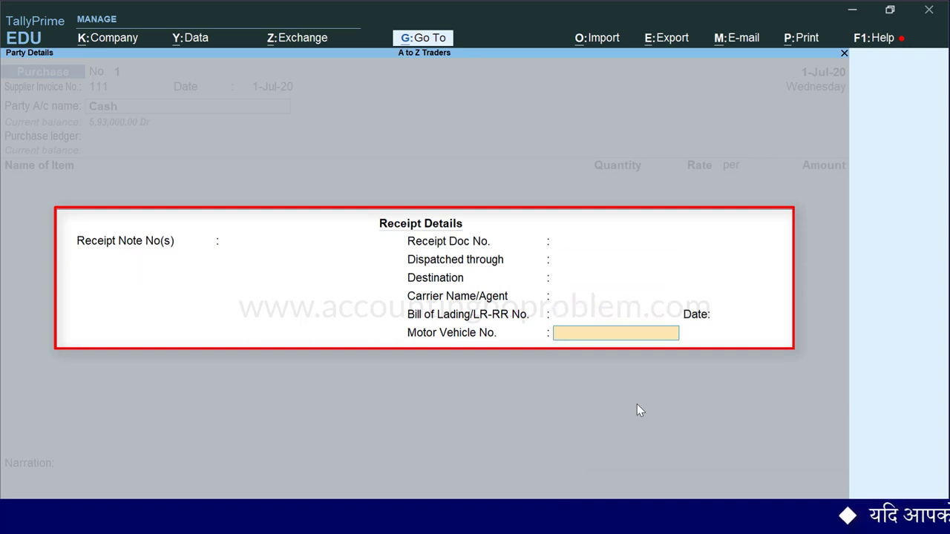
pyautogui.press('Return')
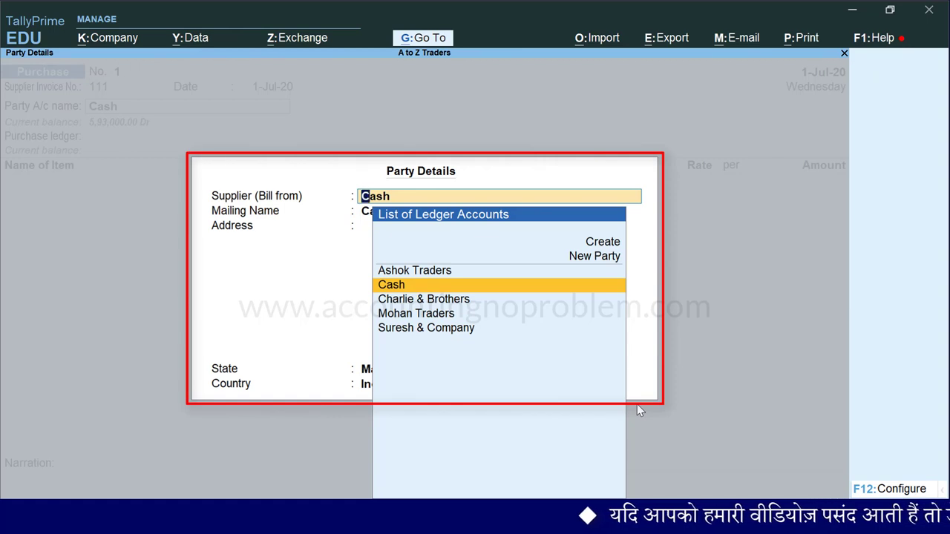
# Enter Sunil Enterprises as a new supplier party with its postal address, accepting the preset state and country.
pyautogui.write('Sunil')
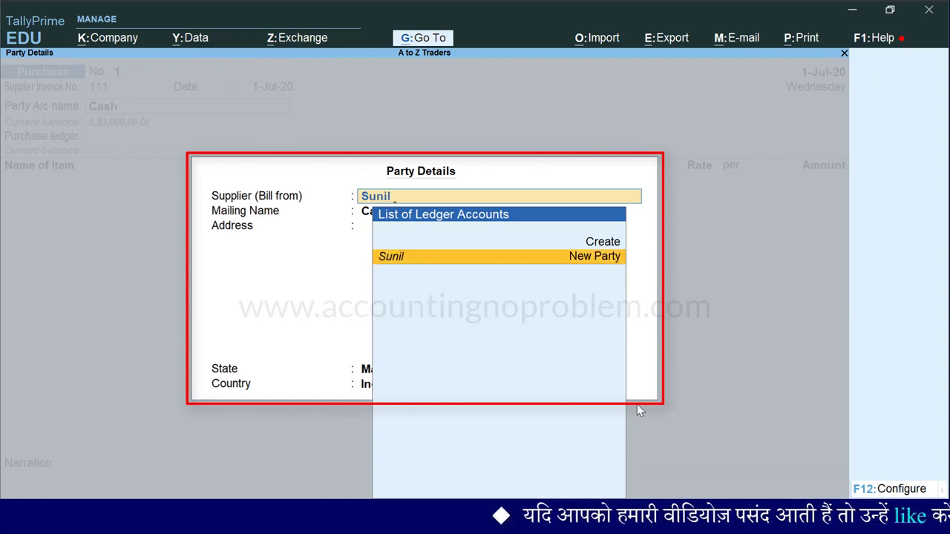
pyautogui.write(' Enterprises')
pyautogui.press('Return')
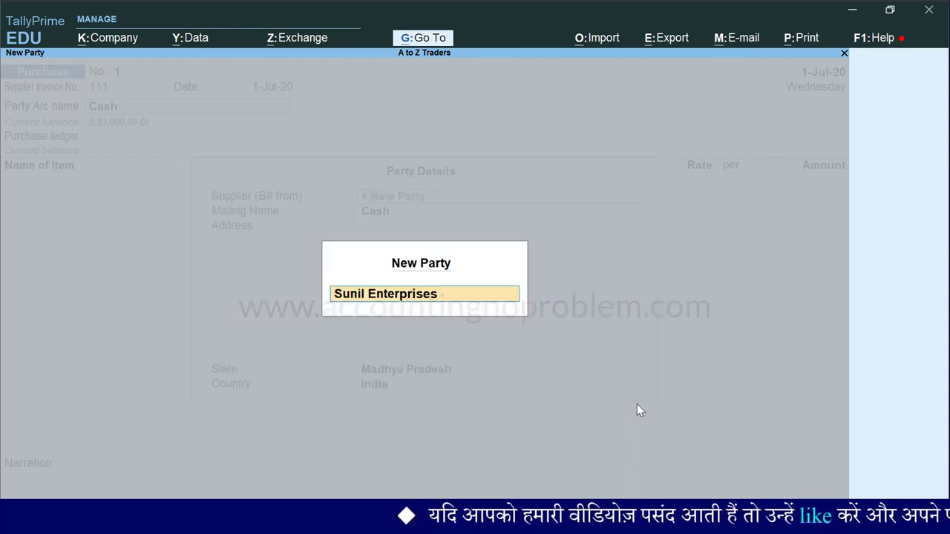
pyautogui.press('Return')
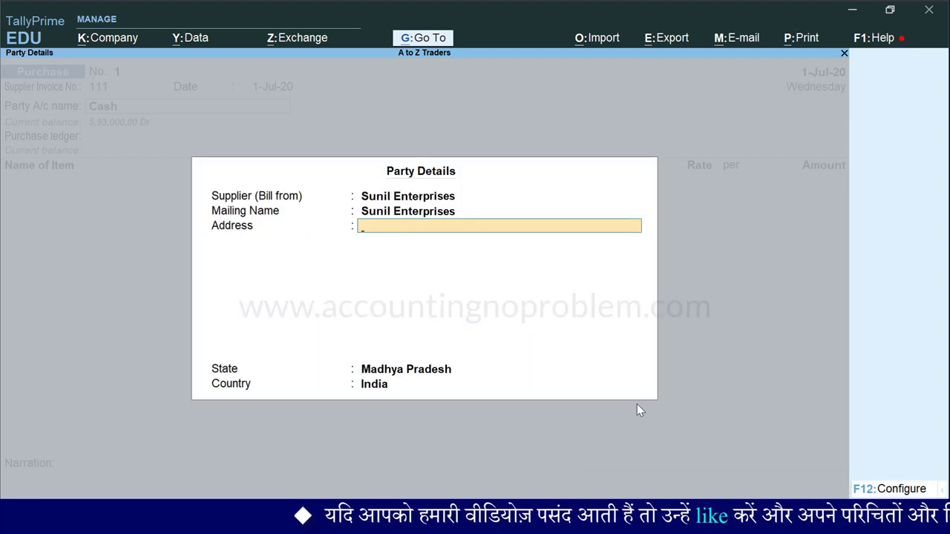
pyautogui.write('104, Ashok Nagar,')
pyautogui.press('Return')
pyautogui.write('Bhopal')
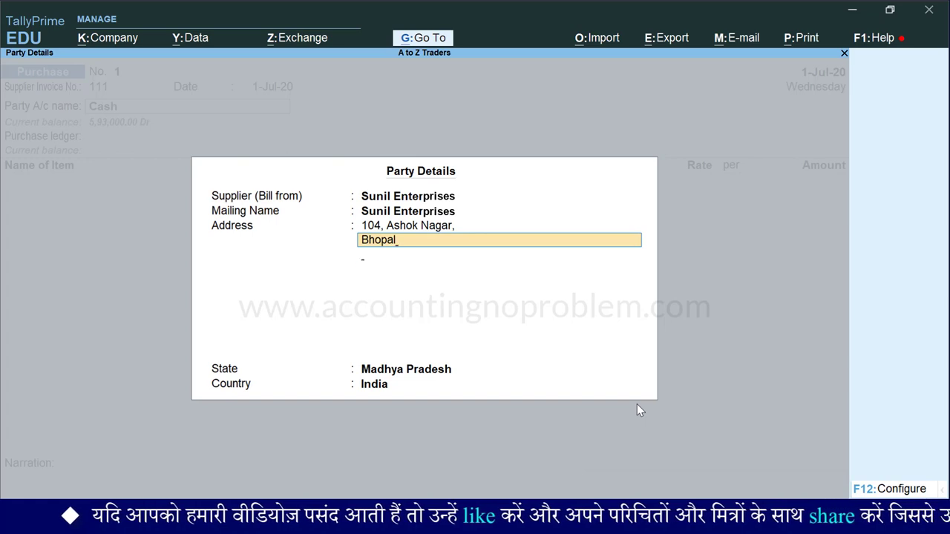
pyautogui.press('Return')
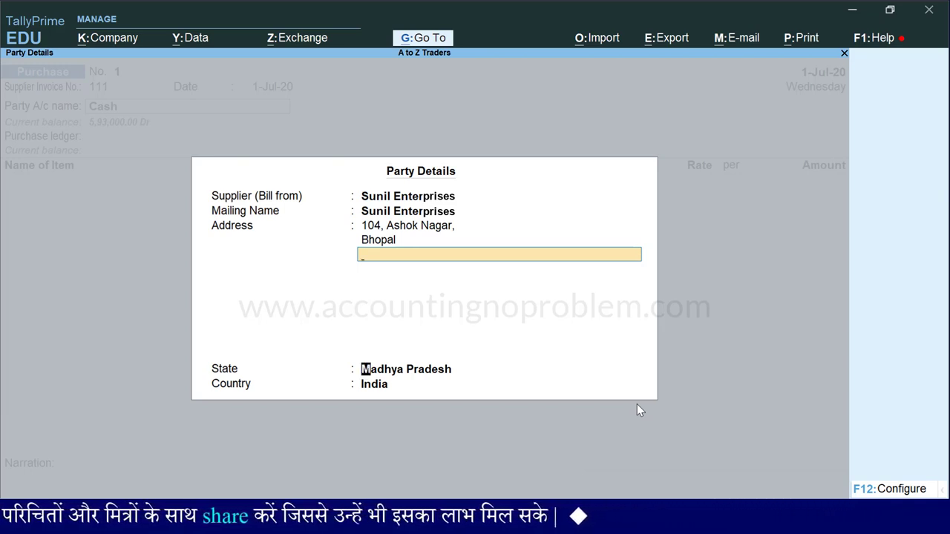
pyautogui.press('Return')
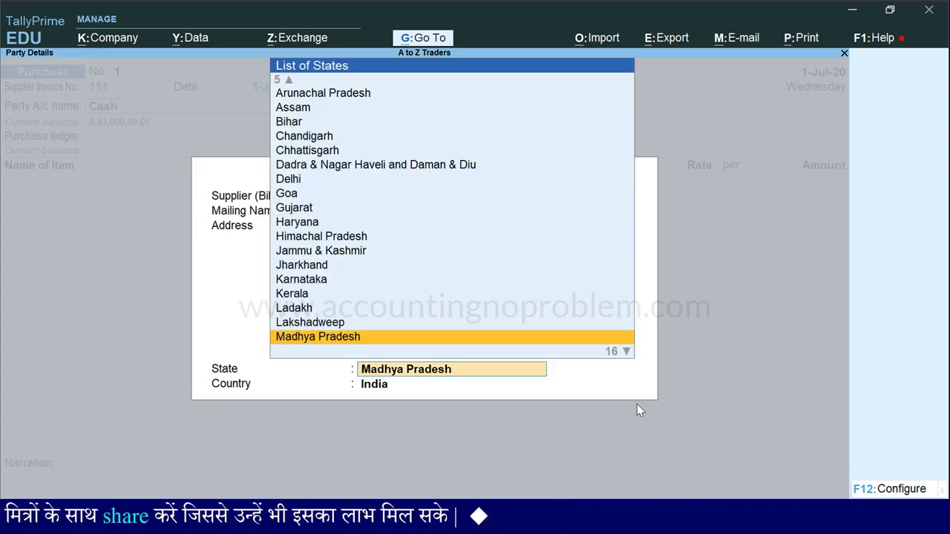
pyautogui.press('Return')
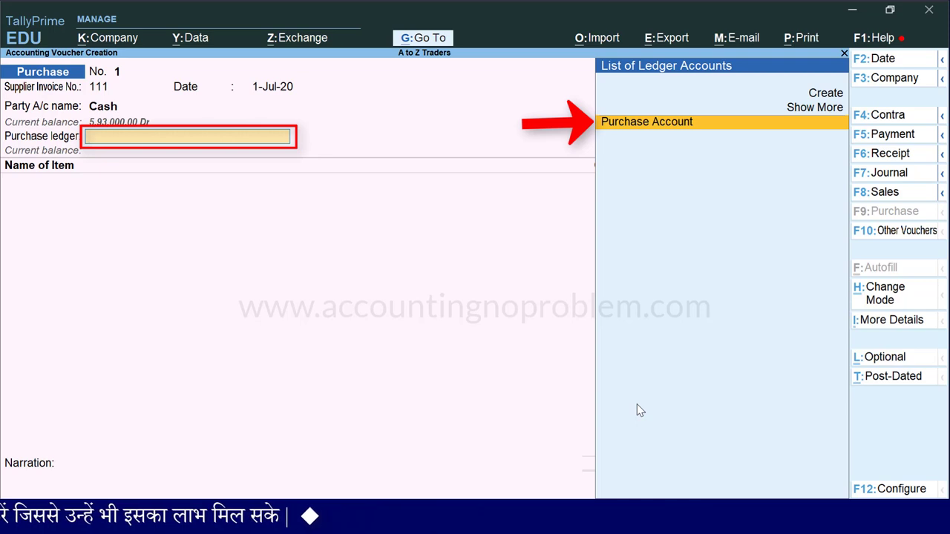
# Select Purchase Account as the purchase ledger and add the item Sony TV 20" with quantity 10 at a rate of 20,000.
pyautogui.press('Return')
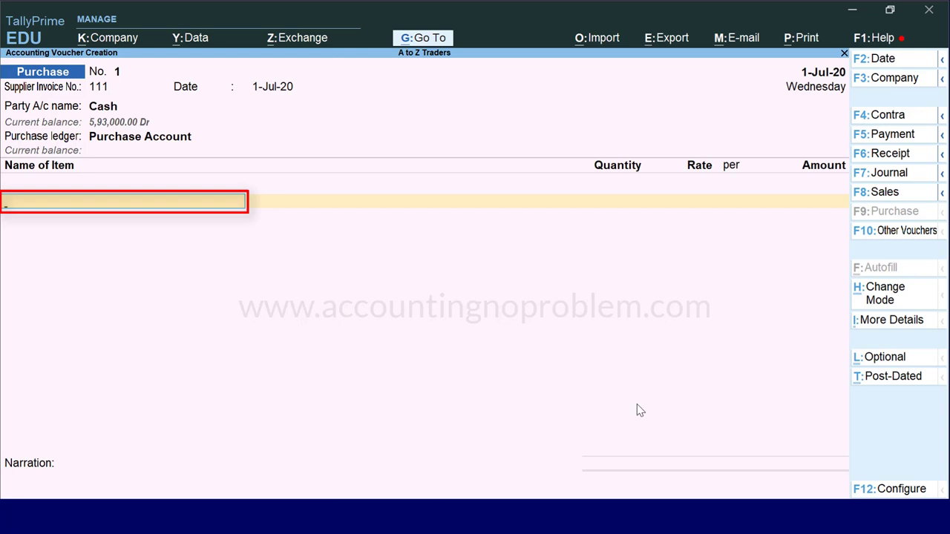
pyautogui.write('S')
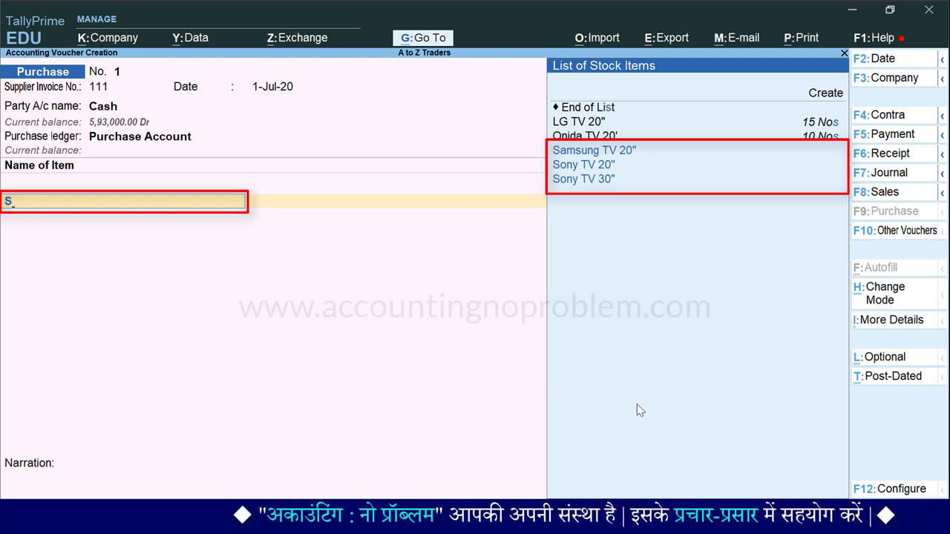
pyautogui.press('Return')
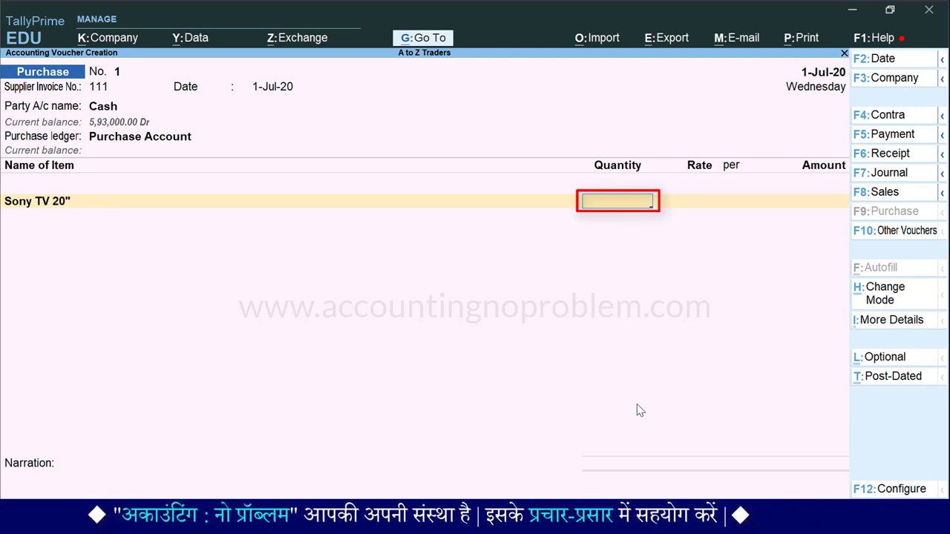
pyautogui.write('10')
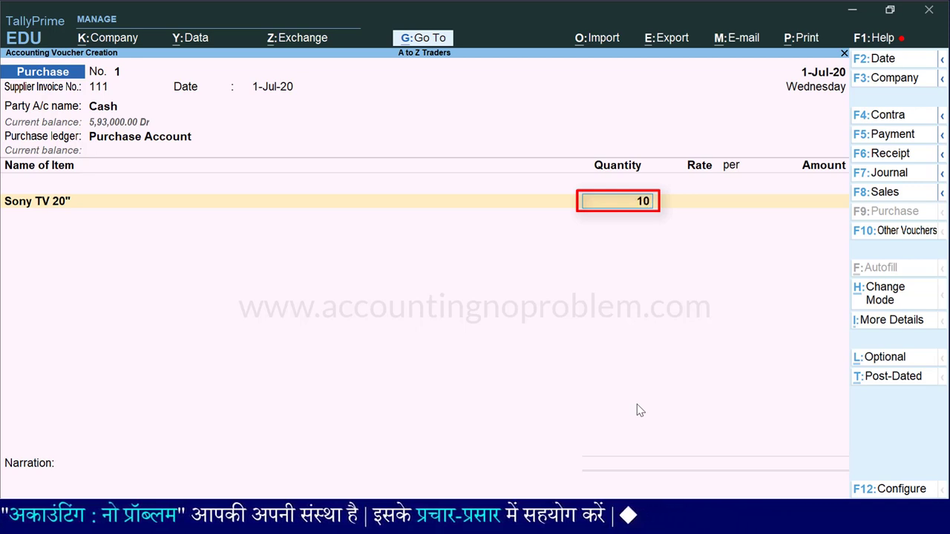
pyautogui.press('Return')
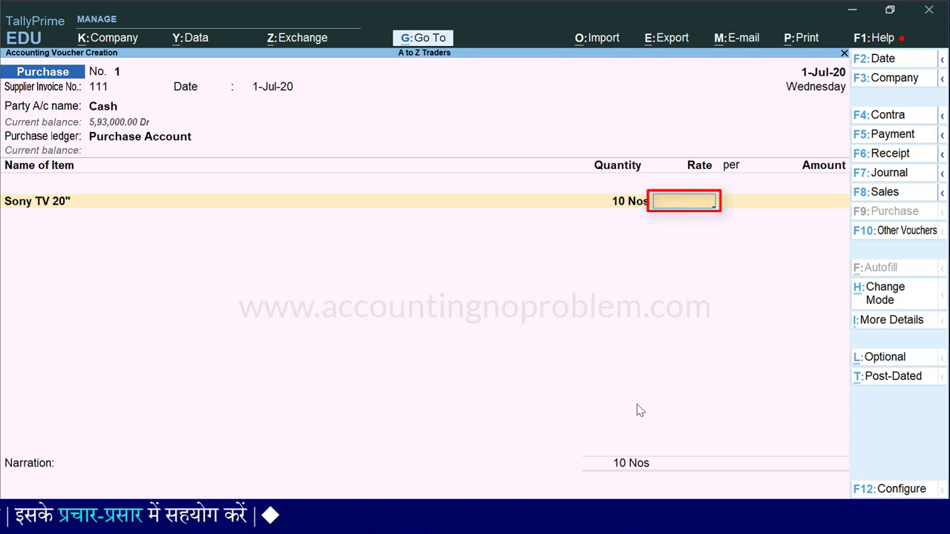
pyautogui.write('20000')
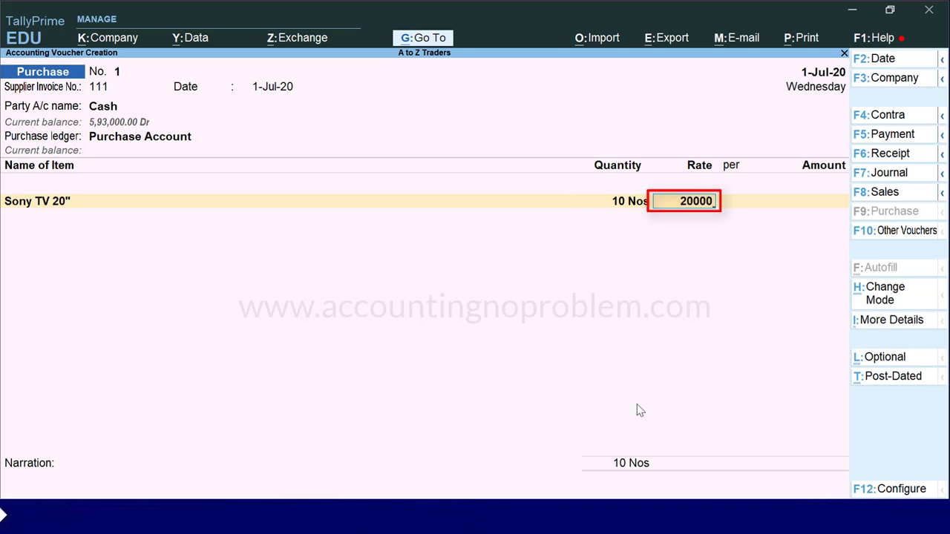
pyautogui.press('Return')
pyautogui.press('Return')
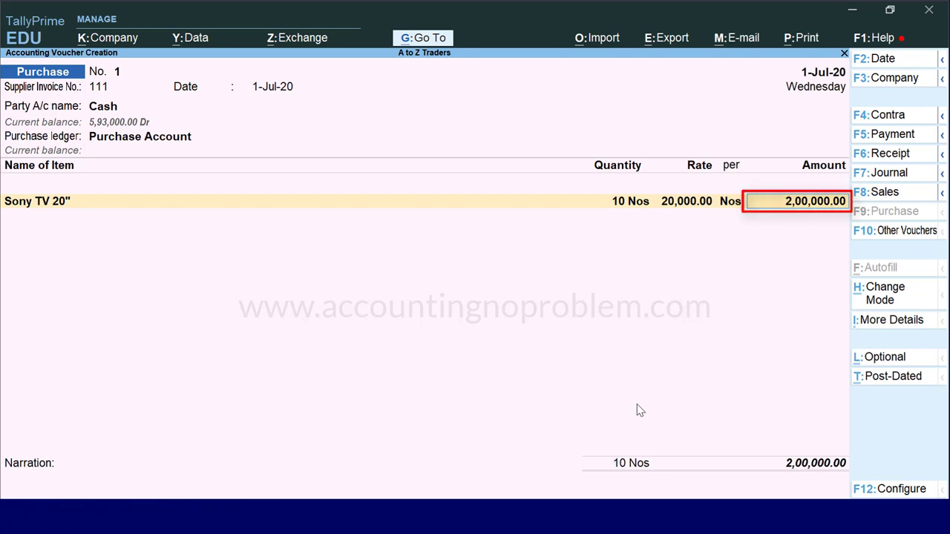
pyautogui.press('Return')
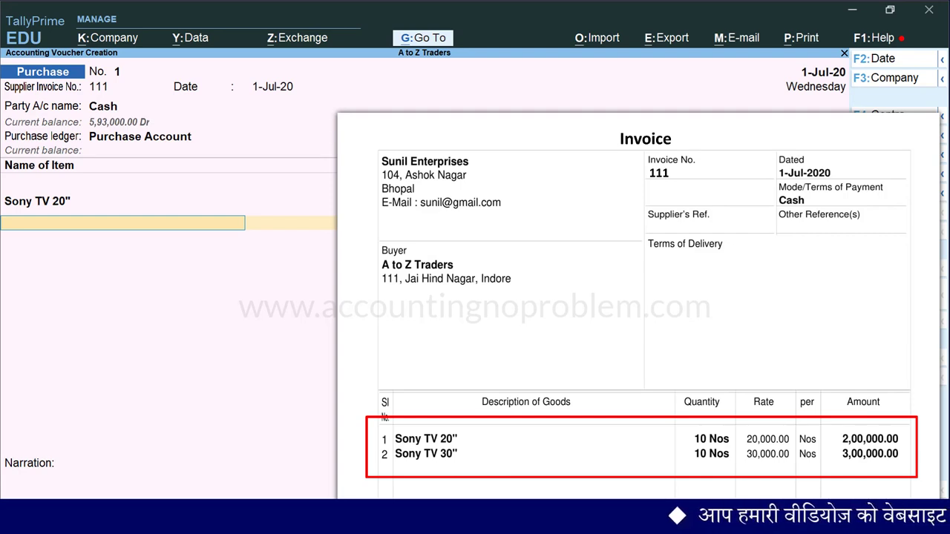
# Add the item Sony TV 30" as the second line with quantity 10 at a rate of 30,000 per Nos.
pyautogui.write('S')
pyautogui.press('Down')
pyautogui.press('Down')
pyautogui.press('Return')
pyautogui.write('10')
pyautogui.press('Return')
pyautogui.write('30000')
pyautogui.press('Return')
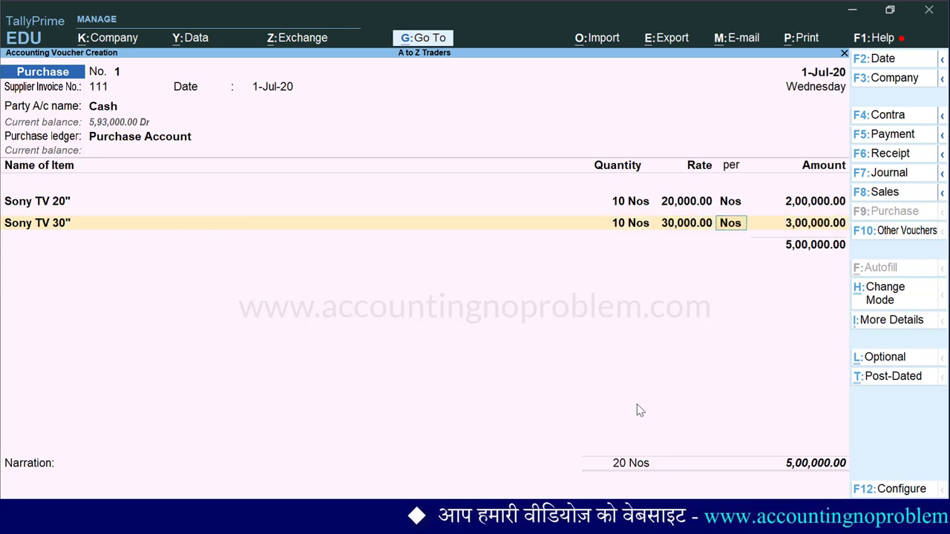
pyautogui.press('Return')
pyautogui.press('Return')
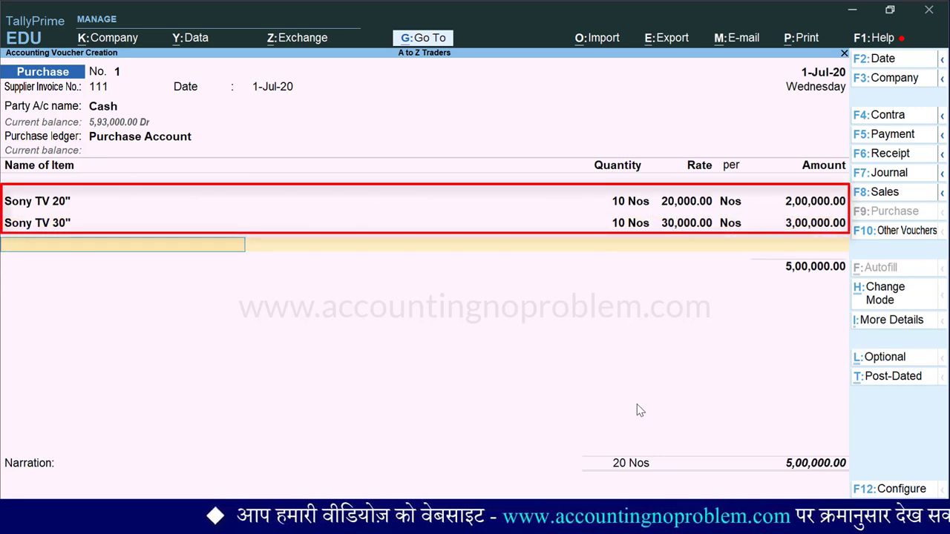
# End the item and ledger lists, enter the narration "Being goods purchased from M/s Sunil Enterprises in cash." and save the voucher.
pyautogui.press('Return')
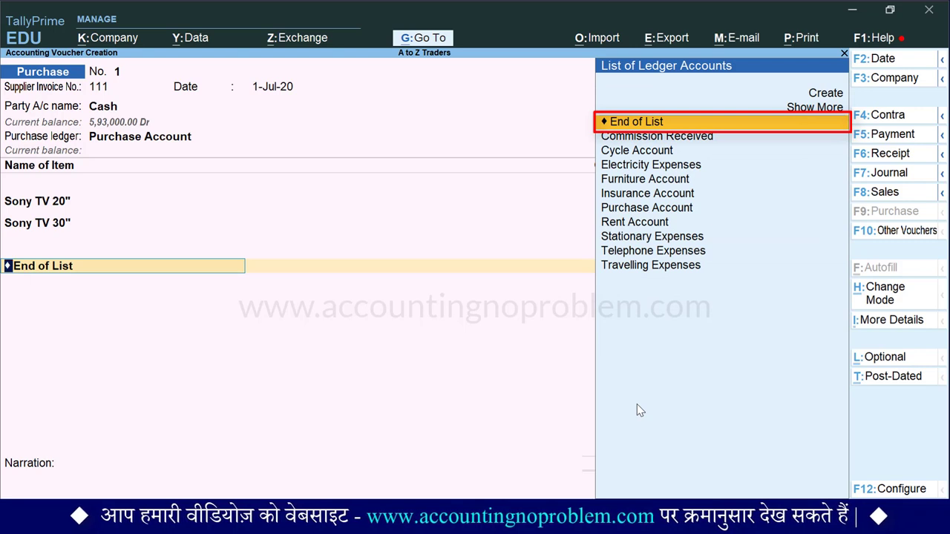
pyautogui.press('Return')
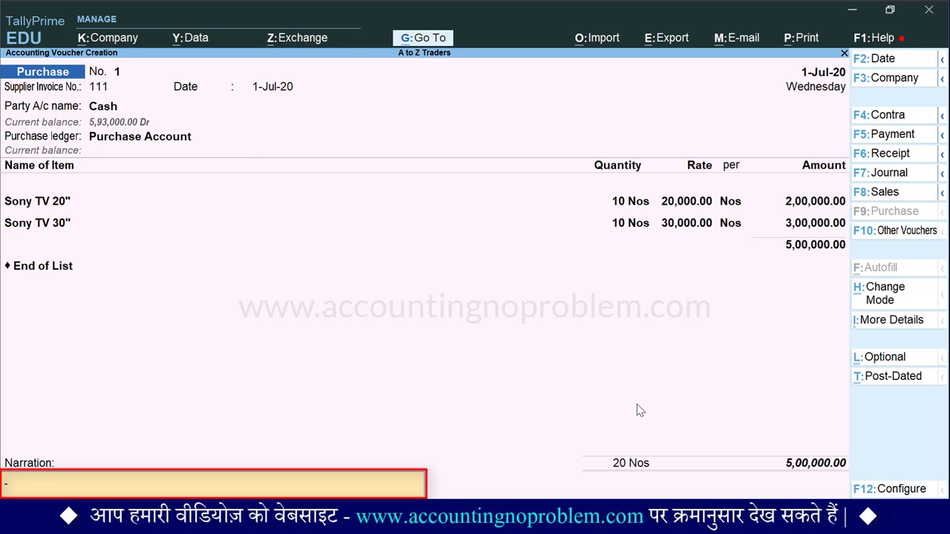
pyautogui.write('Being goods purchased from M/s Sunil  Enterprises in cash.')
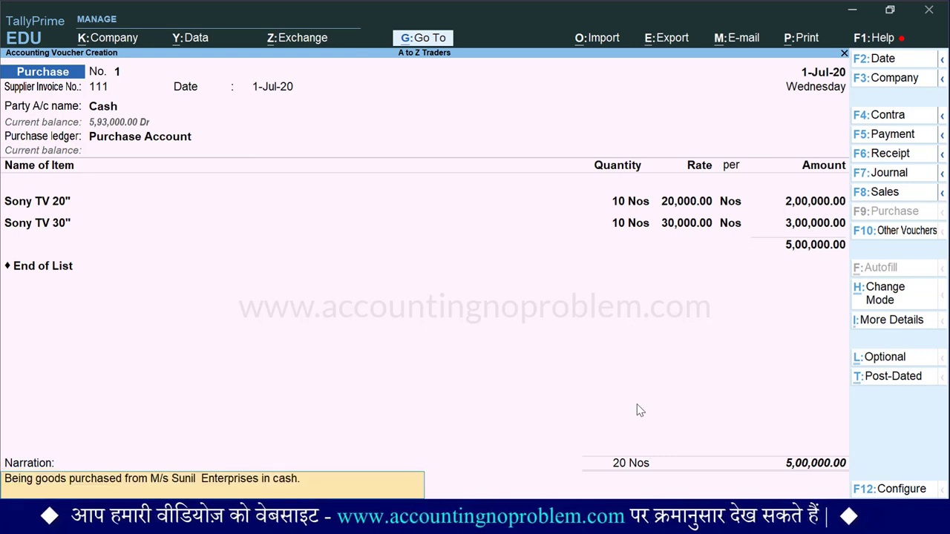
pyautogui.press('Return')
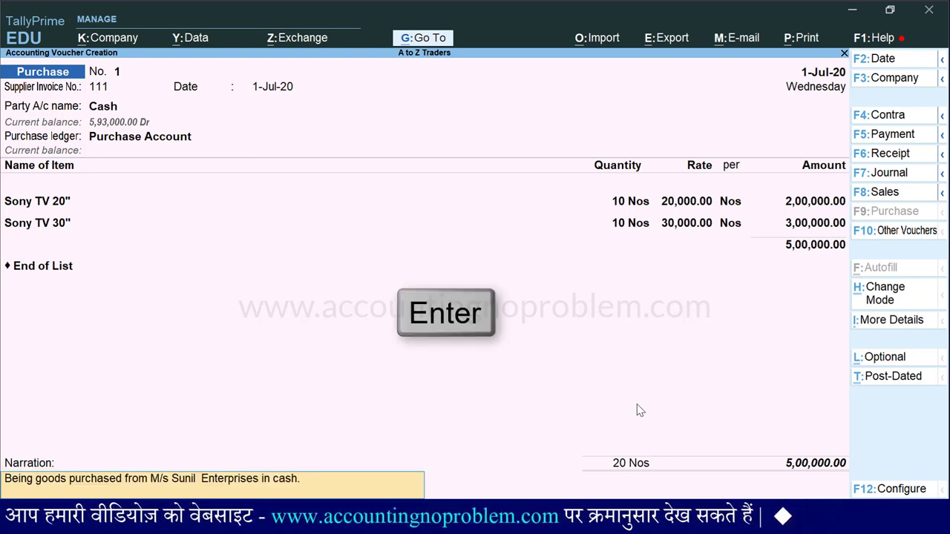
pyautogui.press('Return')
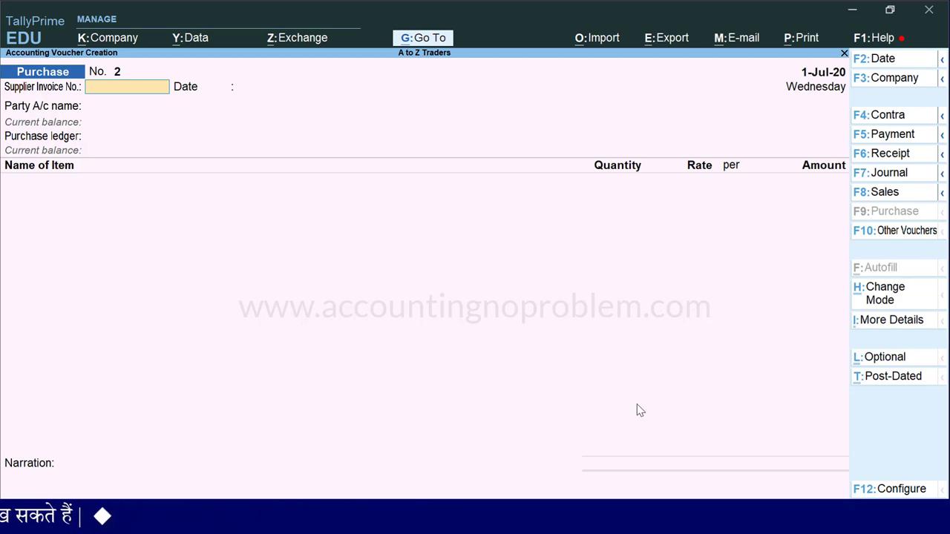
# Reopen the saved purchase voucher 1 and bring up the print settings for the current voucher.
pyautogui.press('pageup')
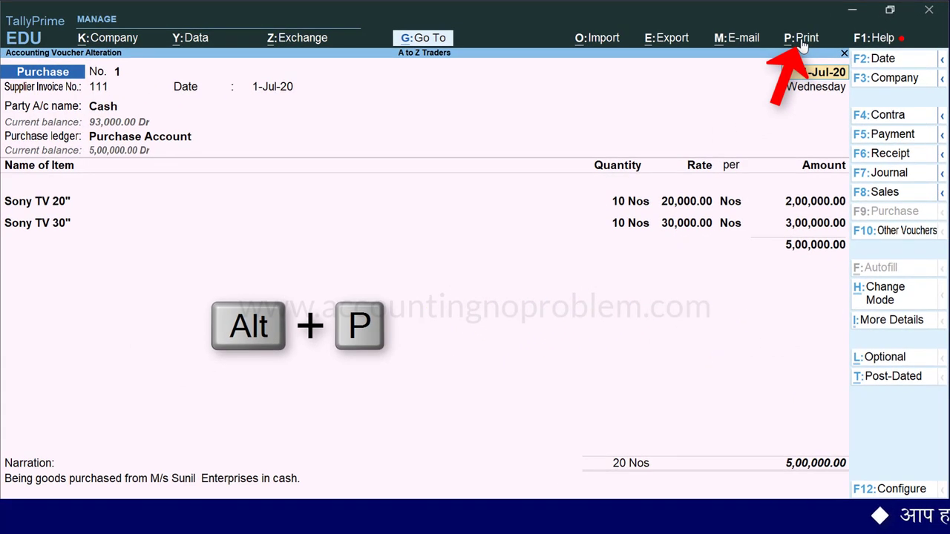
pyautogui.hotkey('alt', 'p')
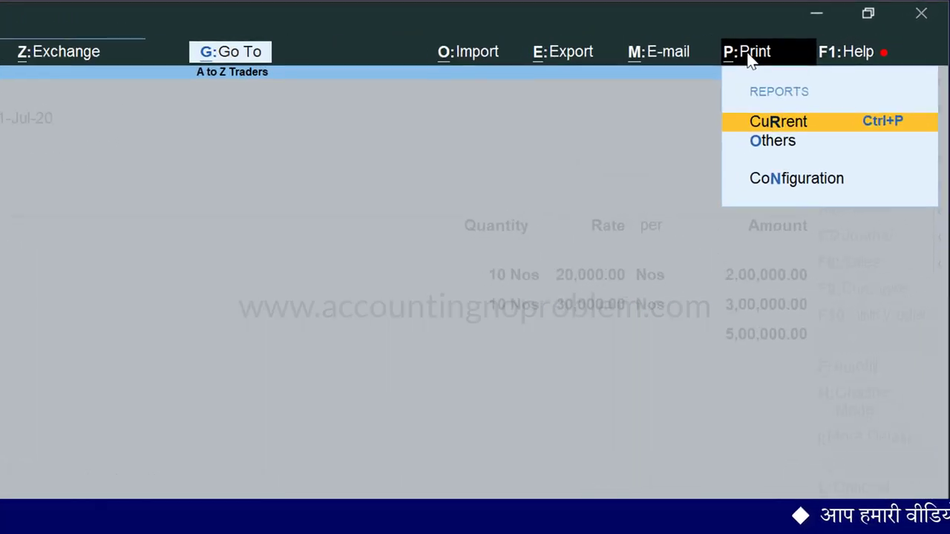
pyautogui.press('r')
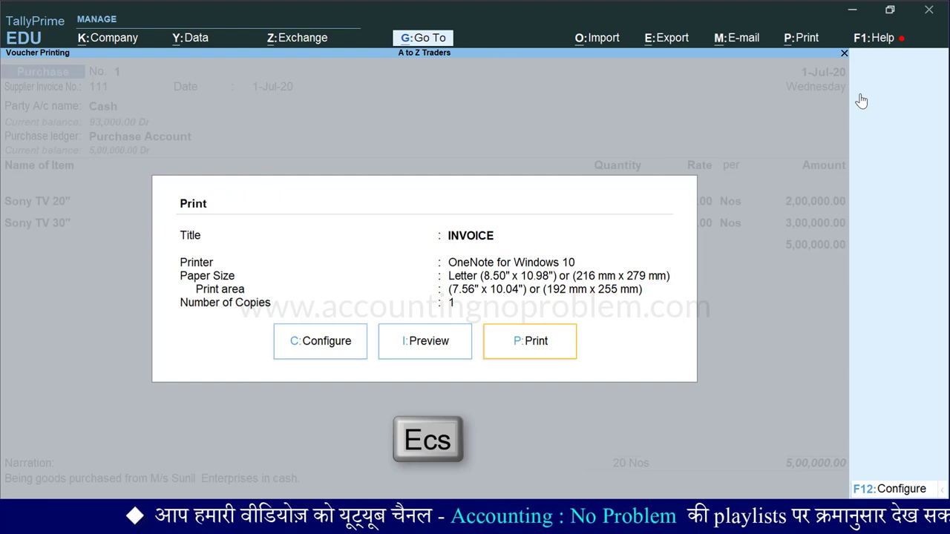
pyautogui.press('Escape')
pyautogui.hotkey('ctrl', 'p')
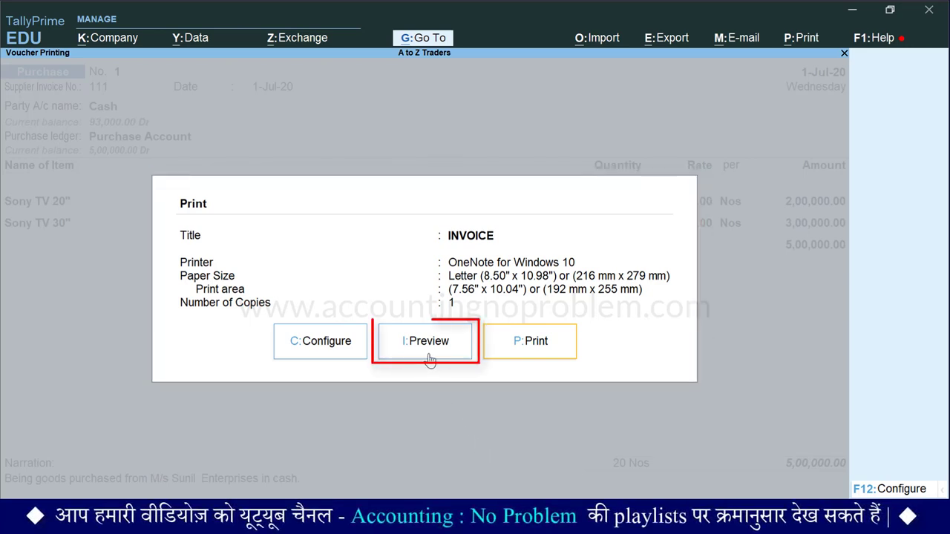
# Preview the purchase invoice, check it zoomed and as a full page, and return to the blank purchase voucher.
pyautogui.press('i')
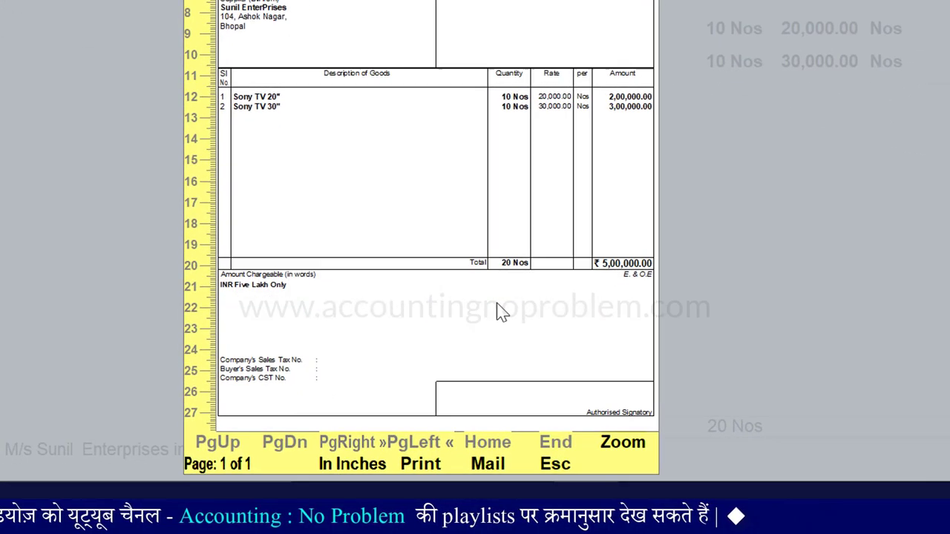
pyautogui.hotkey('alt', 'z')
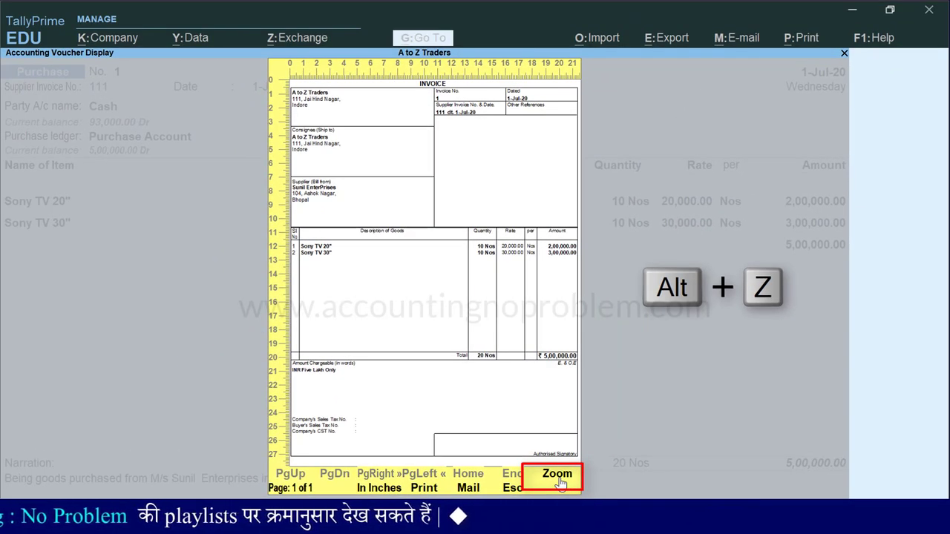
pyautogui.hotkey('alt', 'z')
pyautogui.moveTo(845, 72); pyautogui.dragTo(857, 25)
pyautogui.press('Escape')
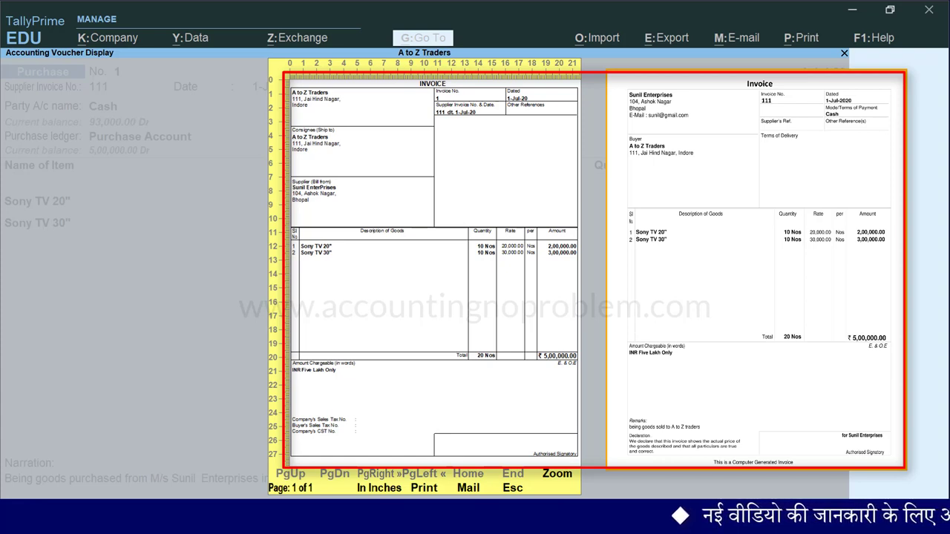
pyautogui.press('Escape')
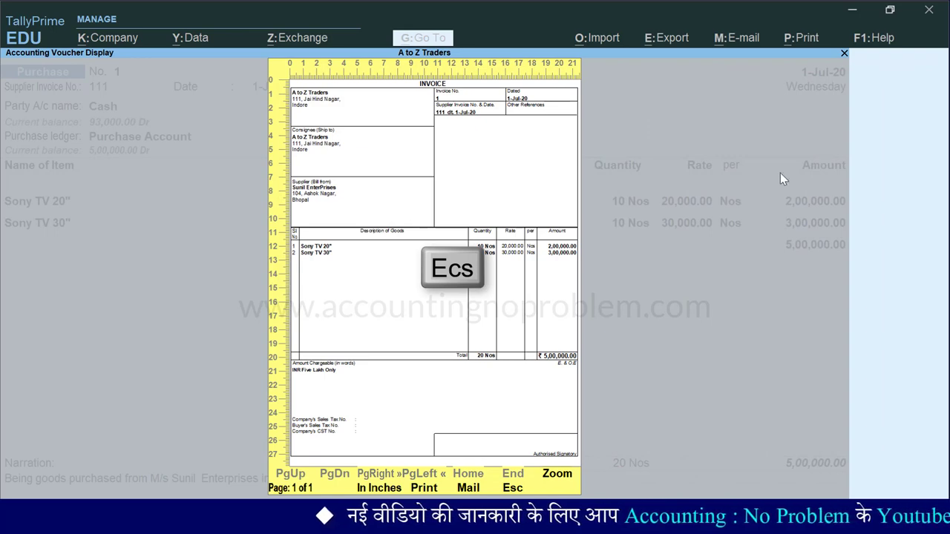
pyautogui.press('Escape')
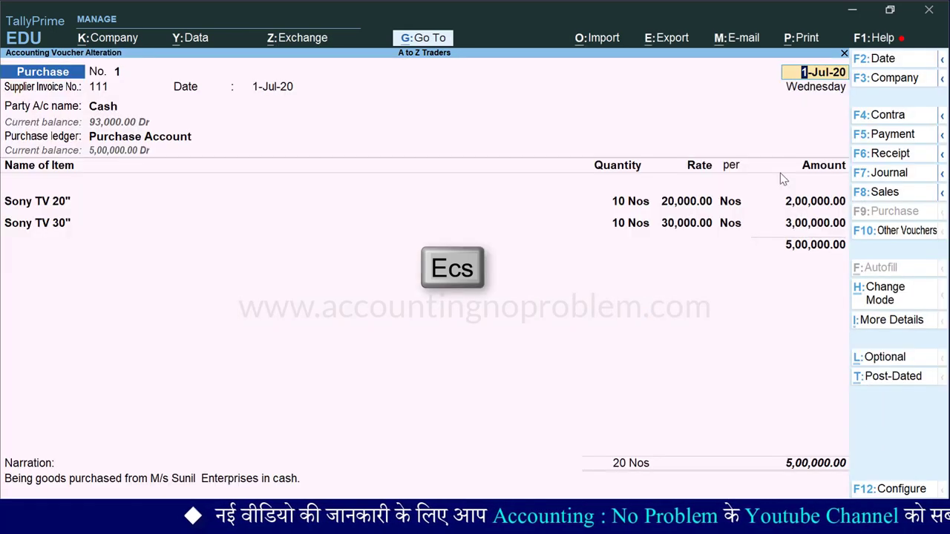
pyautogui.press('Escape')
pyautogui.press('Escape')
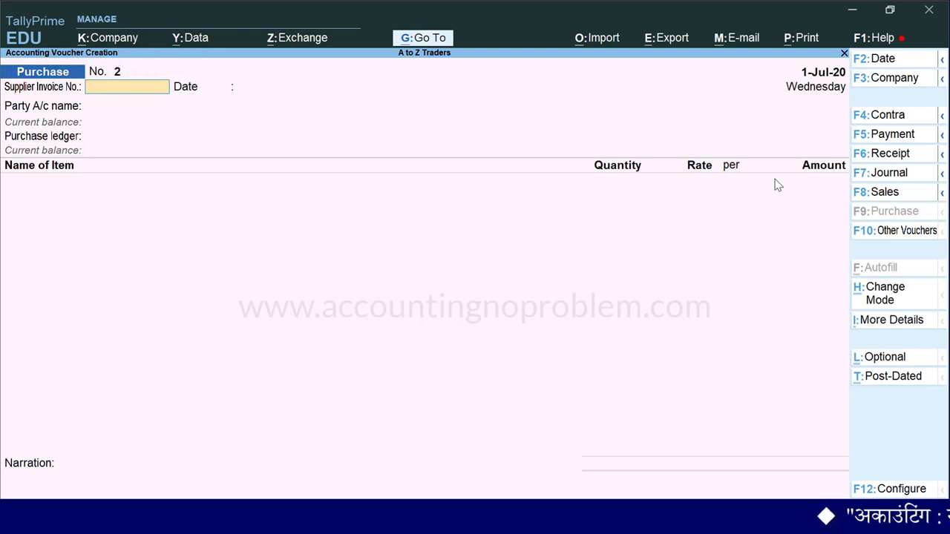
# Set the new purchase voucher's date to 2.7, with supplier invoice number 310 dated 2-Jul-20.
pyautogui.press('F2')
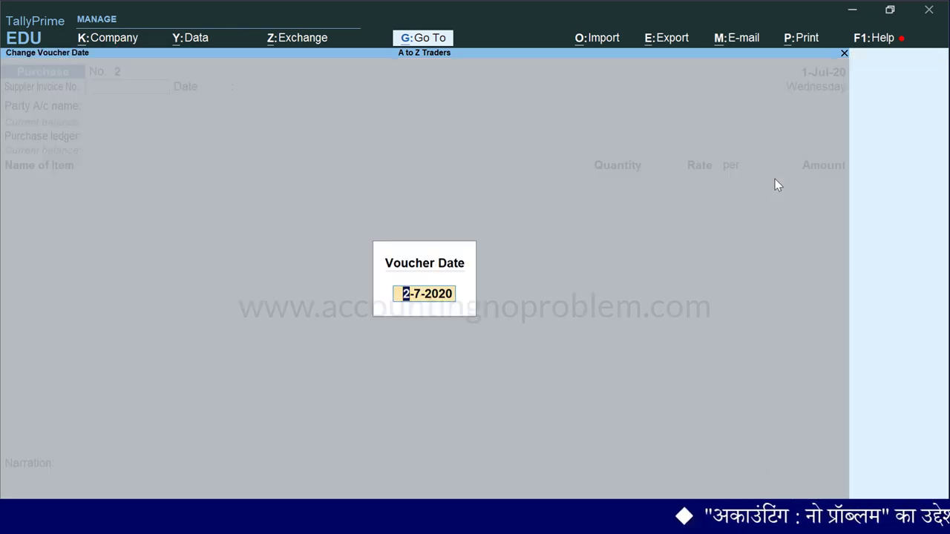
pyautogui.write('2.7')
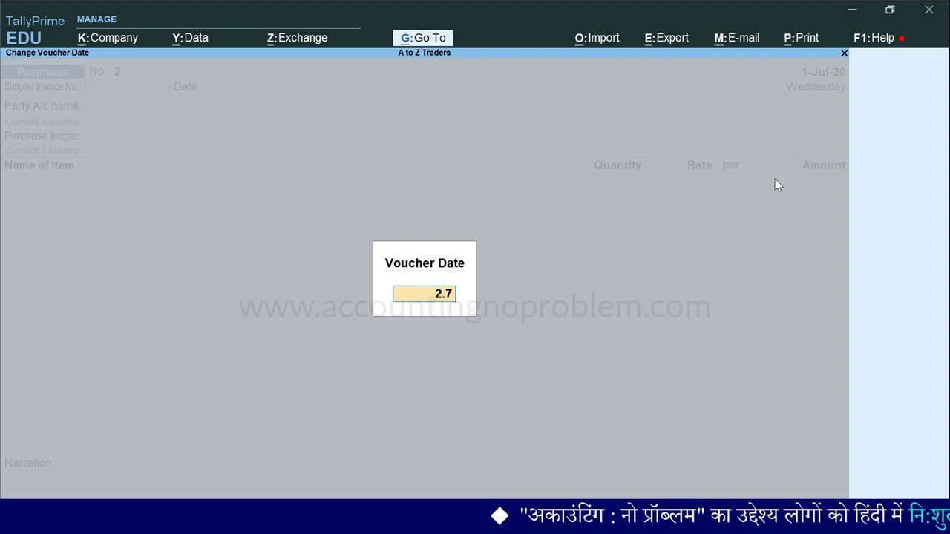
pyautogui.press('Return')
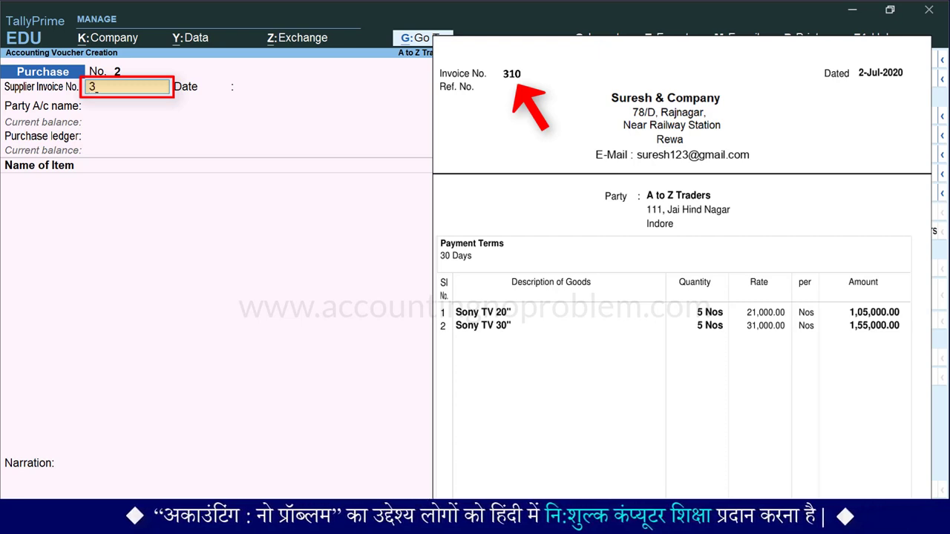
pyautogui.press('Return')
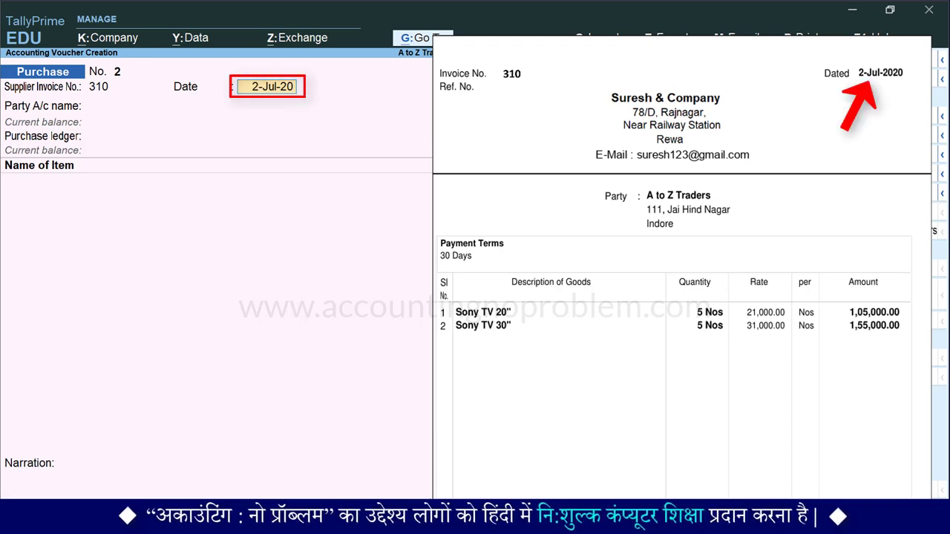
pyautogui.press('Return')
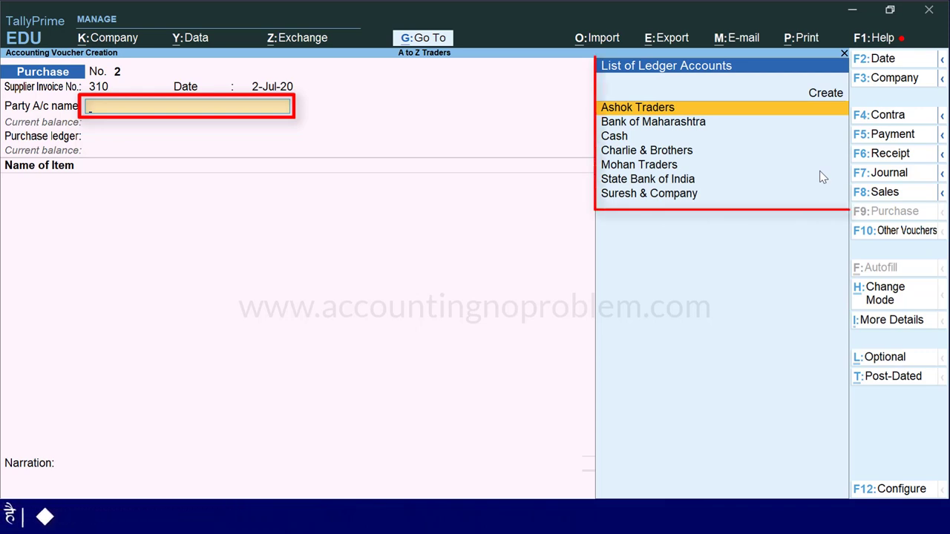
# Choose Suresh & Company as the party account for the second purchase voucher.
pyautogui.press('Down')
pyautogui.press('Down')
pyautogui.press('Down')
pyautogui.press('Down')
pyautogui.press('Down')
pyautogui.press('Down')
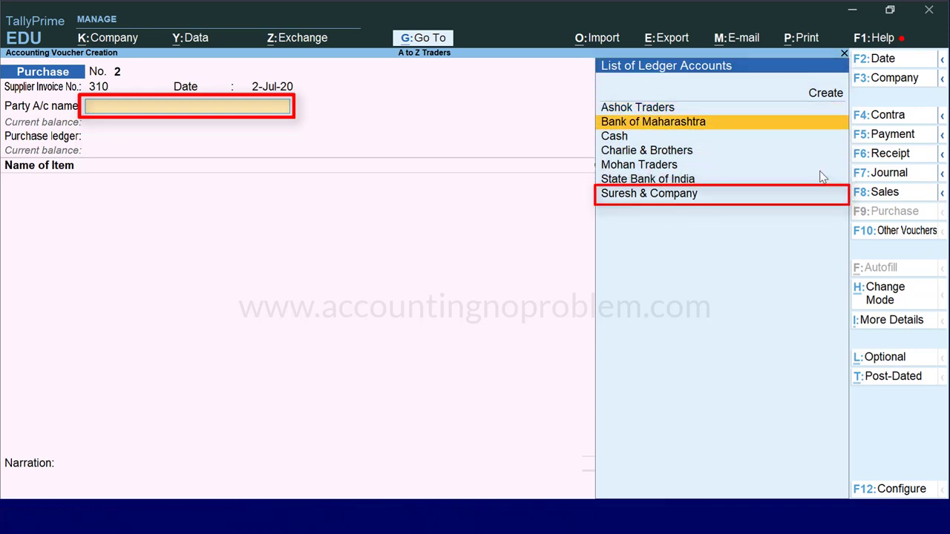